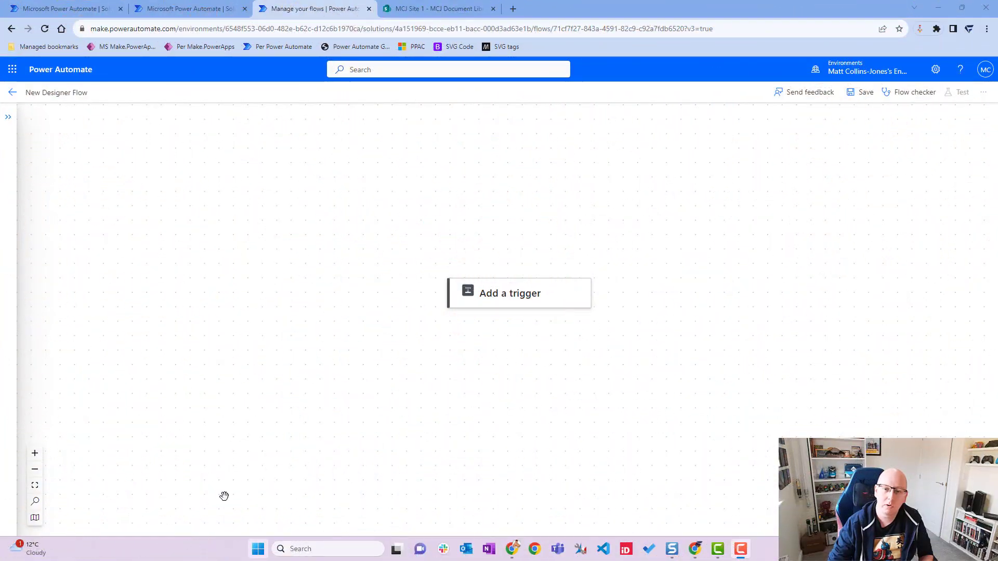
# - Search 'Sharepoint' among triggers and add 'When a file is deleted' as the flow's trigger
pyautogui.moveTo(516, 292)
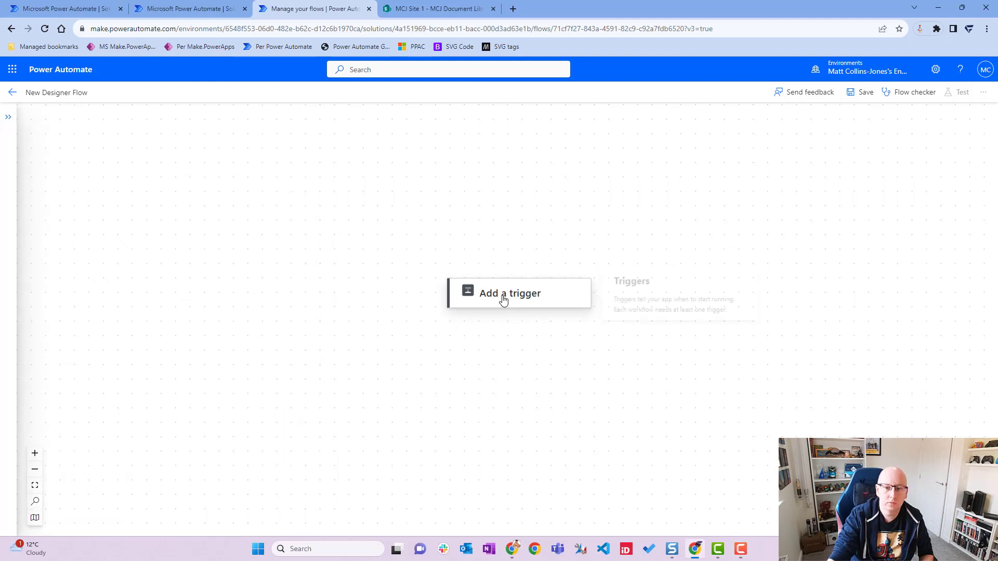
pyautogui.click(504, 299)
pyautogui.click(87, 154)
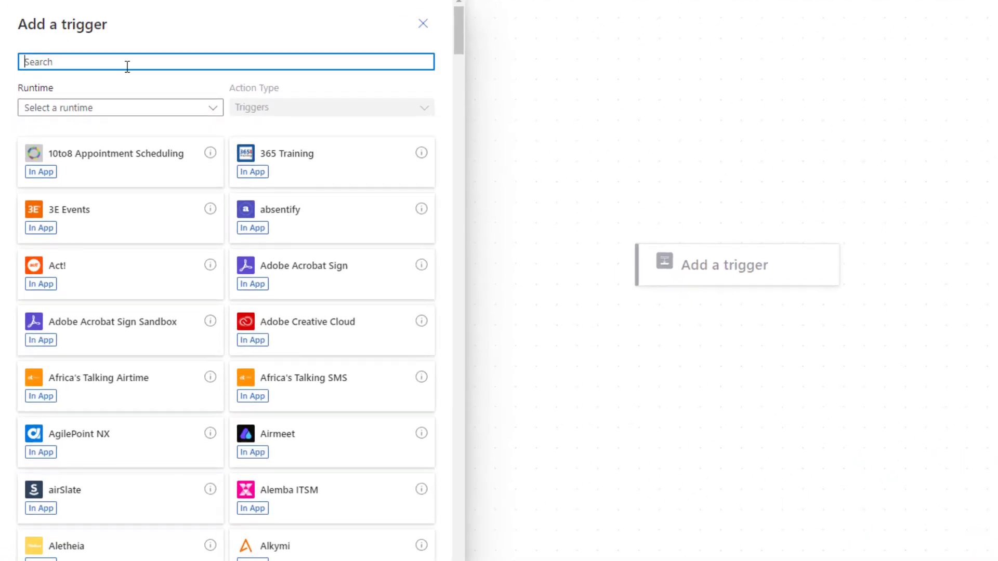
pyautogui.write('Sharepoint')
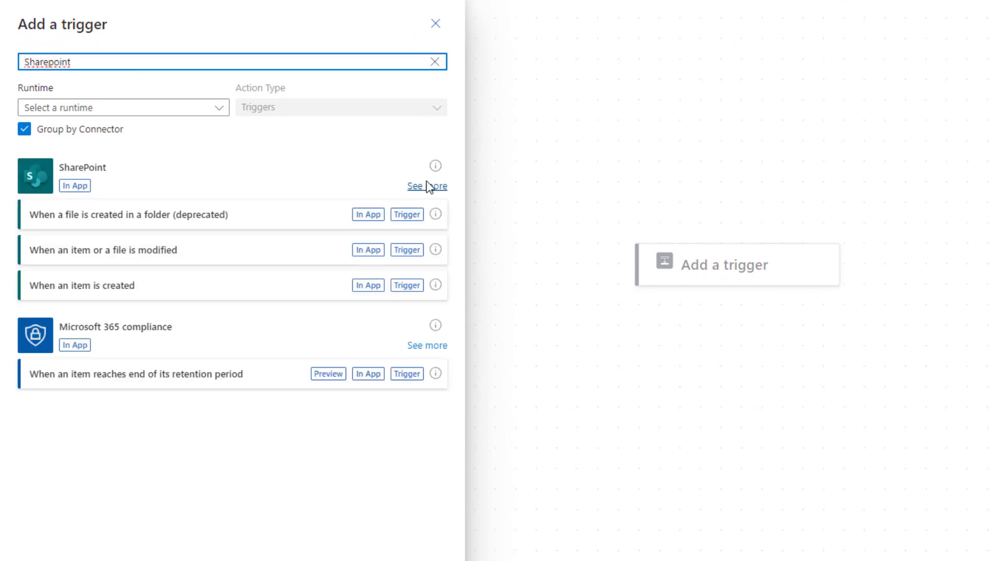
pyautogui.click(427, 186)
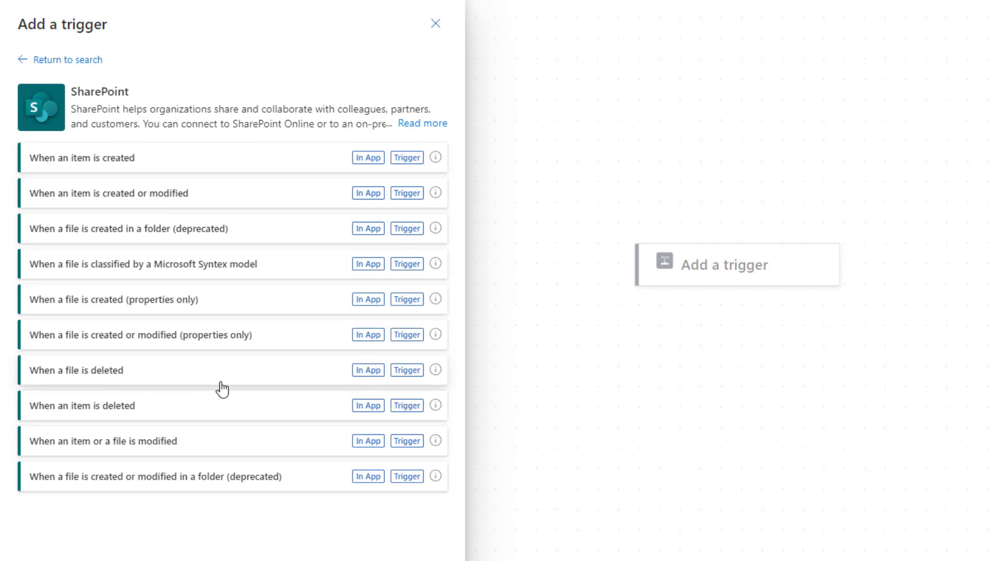
pyautogui.click(240, 384)
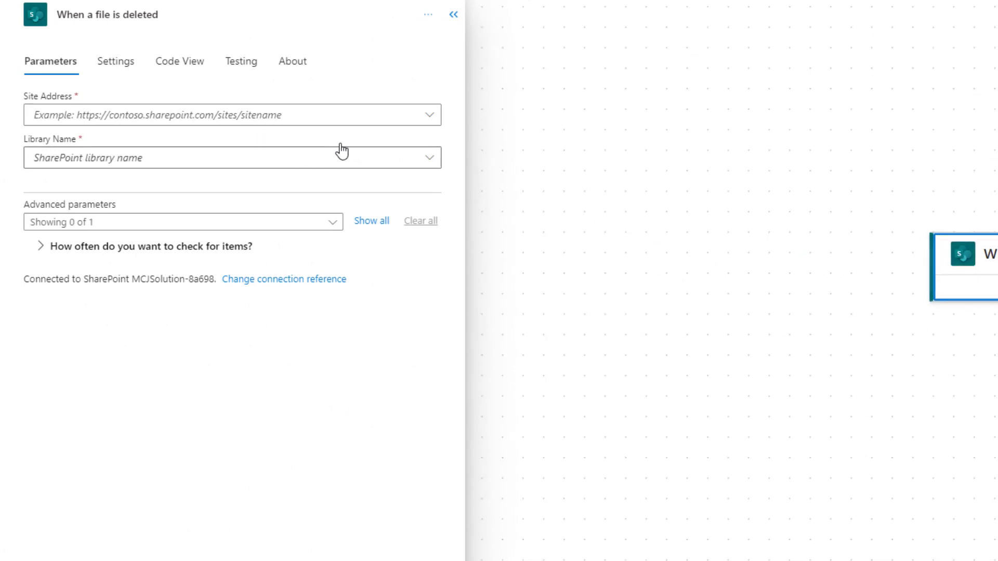
# - Set the trigger's Site Address to MCJ Site 1 and Library Name to MCJ Document Library
pyautogui.click(437, 123)
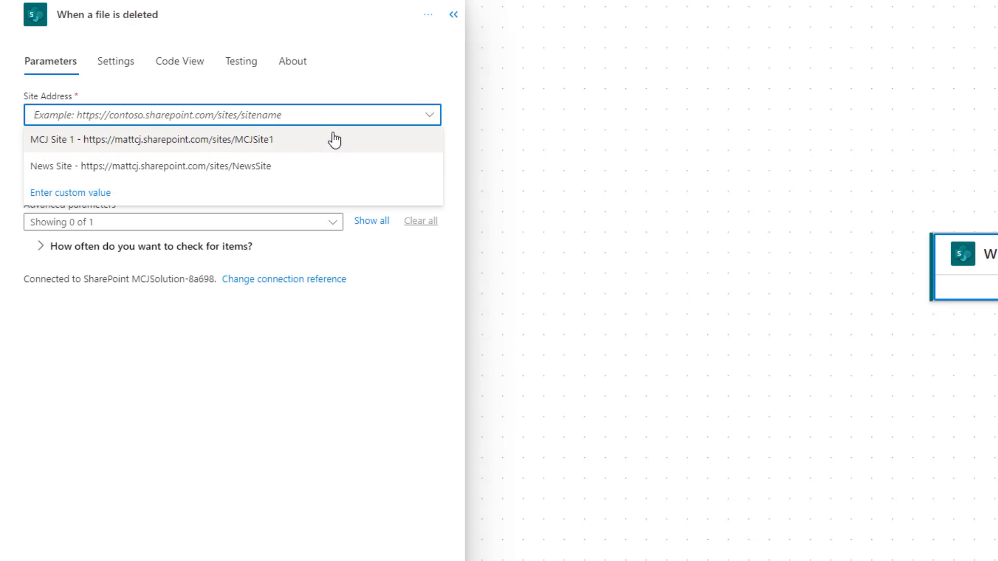
pyautogui.click(319, 148)
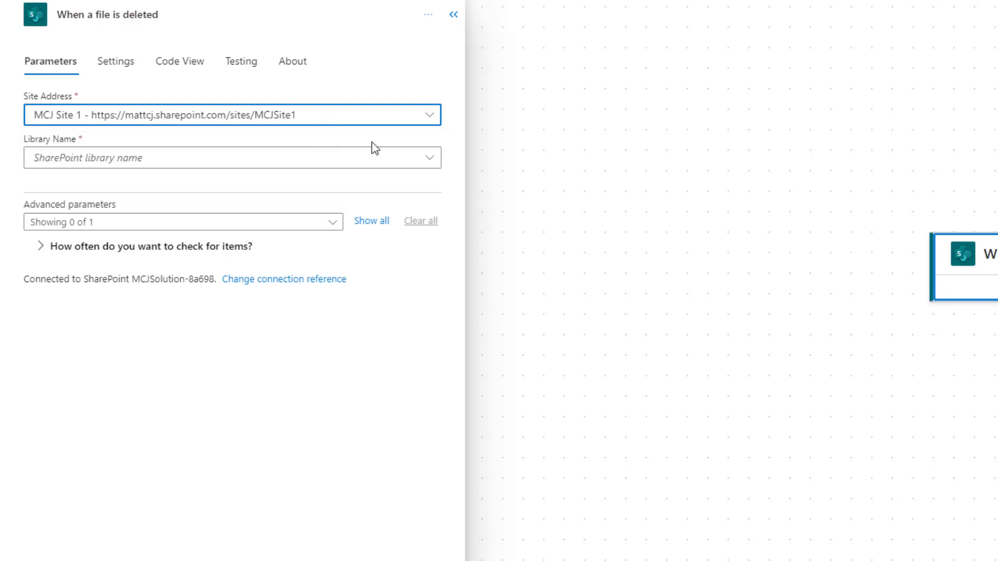
pyautogui.click(436, 163)
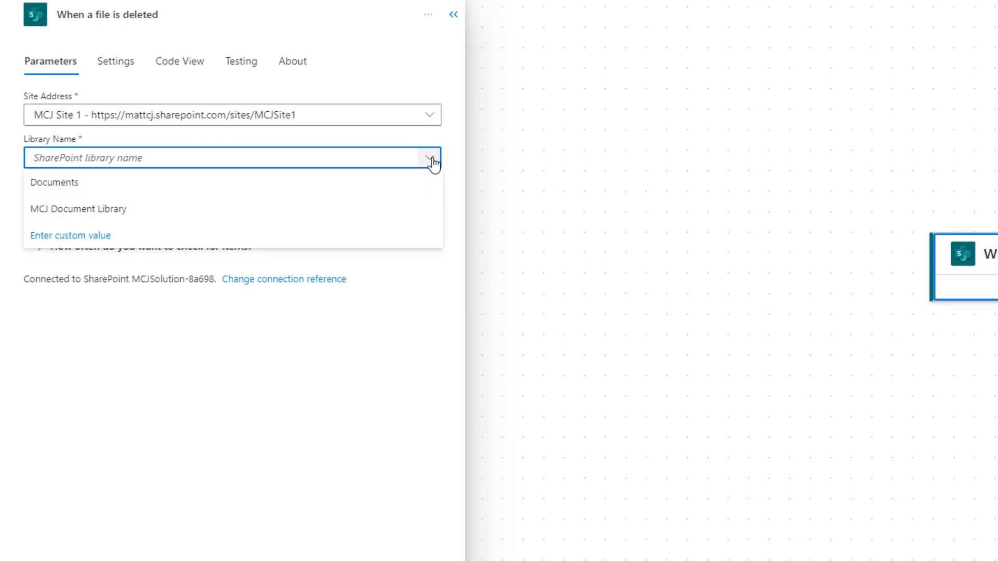
pyautogui.click(157, 221)
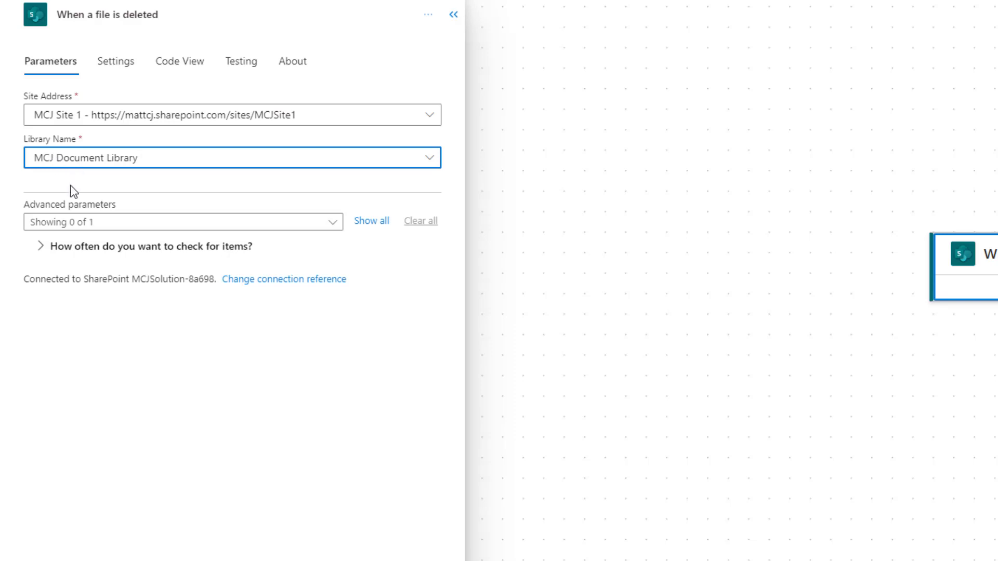
# - Show the advanced Folder parameter, leave it blank, and expand the 3-minute check-frequency settings
pyautogui.click(374, 222)
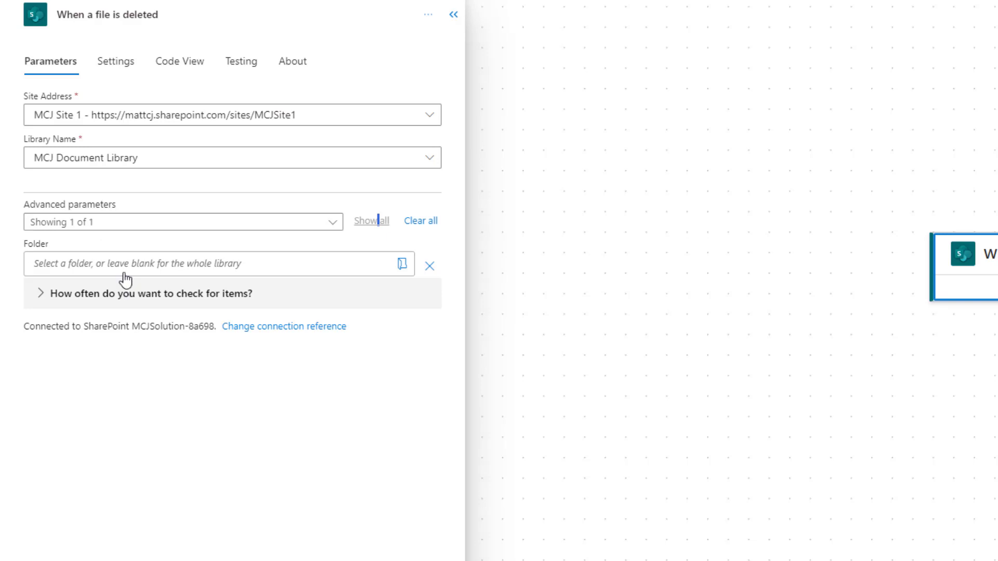
pyautogui.click(402, 265)
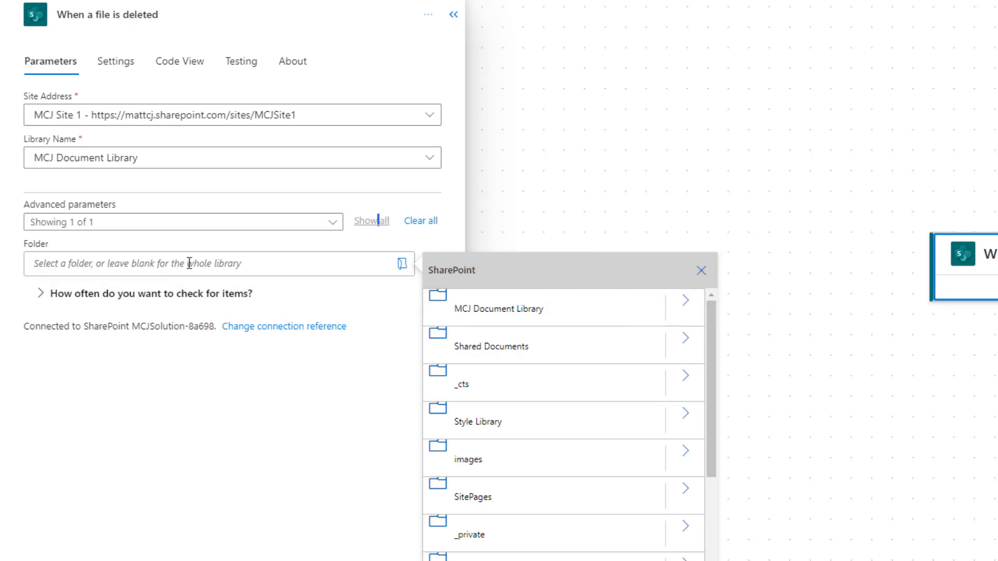
pyautogui.click(18, 308)
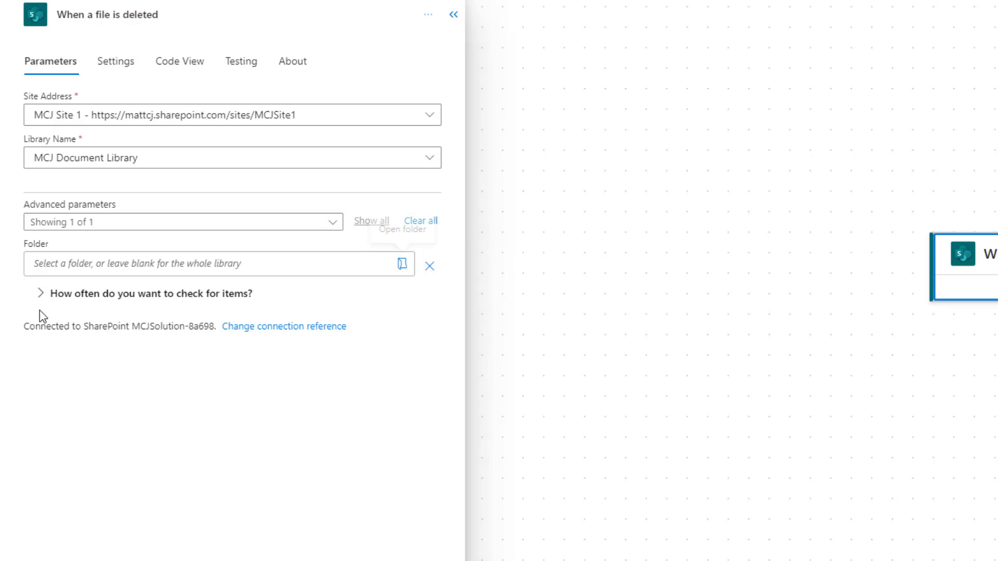
pyautogui.click(35, 293)
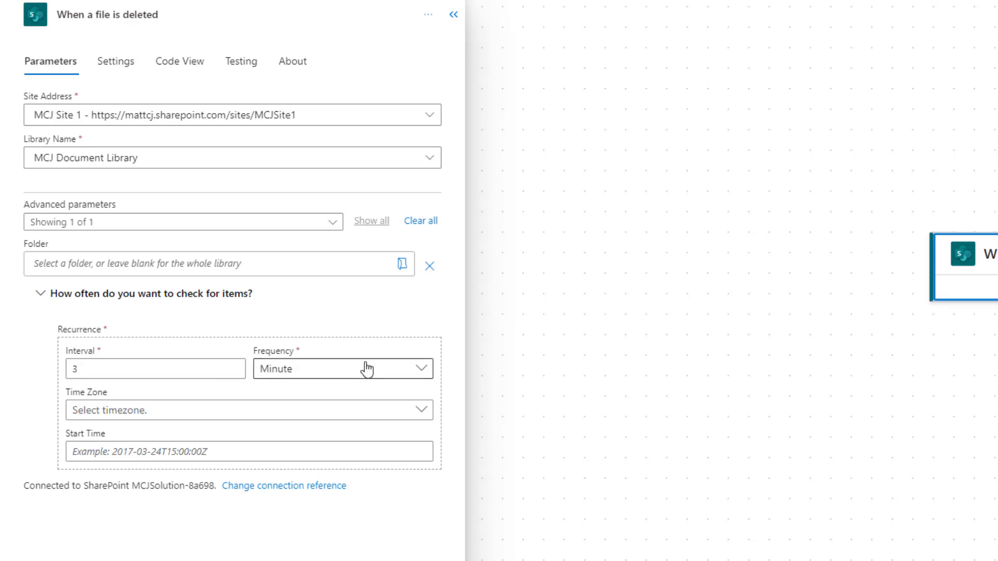
pyautogui.click(416, 369)
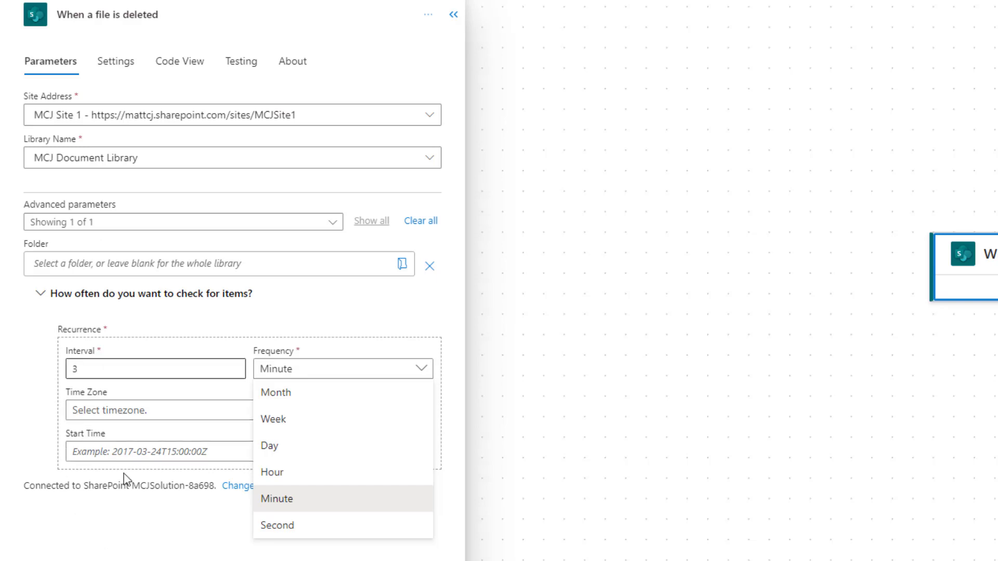
pyautogui.press('Escape')
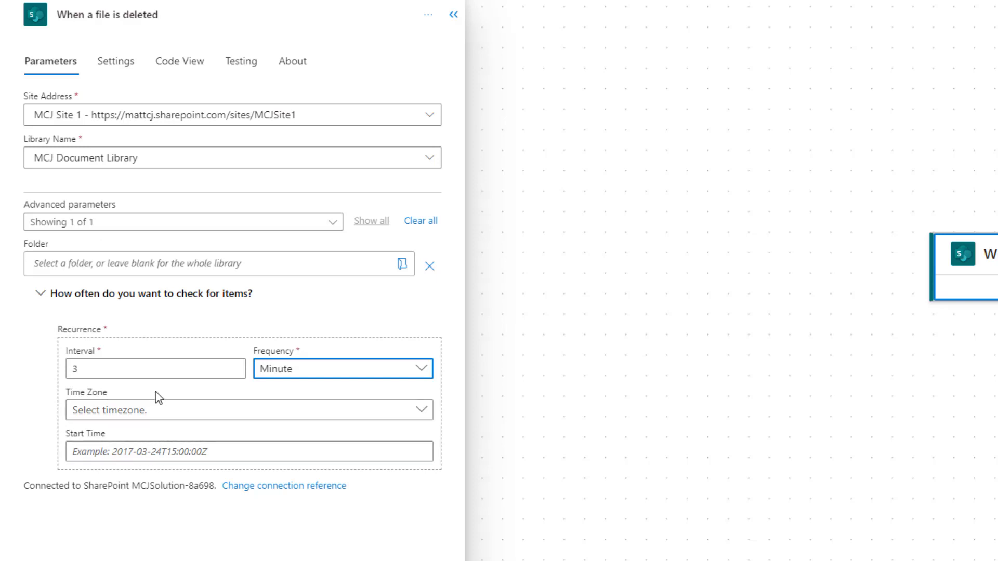
# - Collapse the frequency settings and add a Compose action after the deletion trigger
pyautogui.click(50, 307)
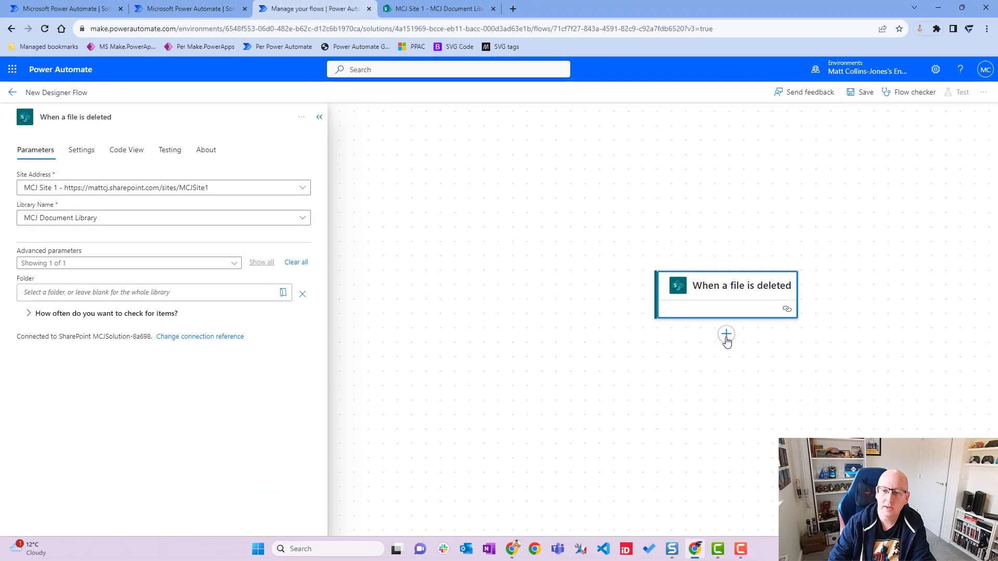
pyautogui.click(727, 336)
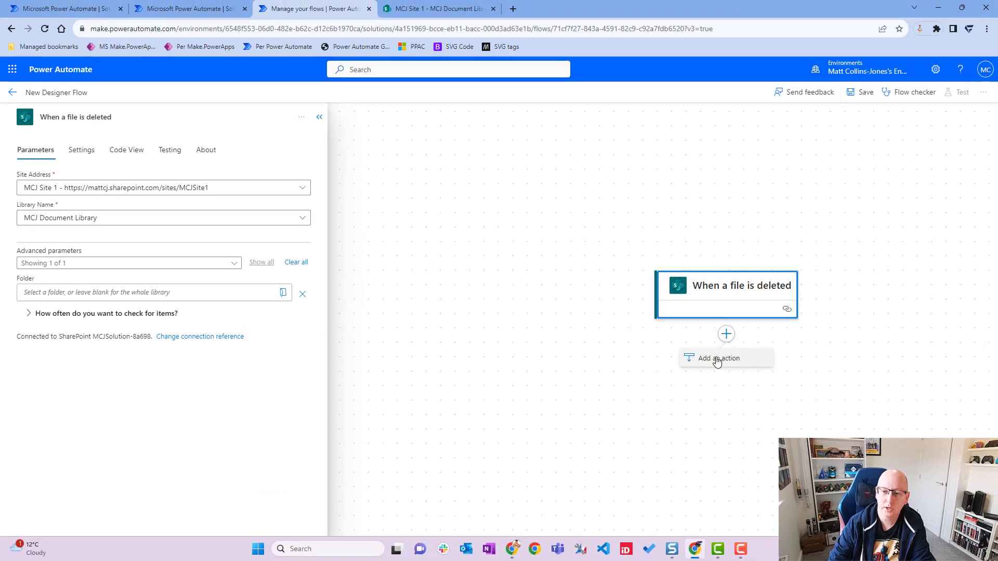
pyautogui.click(716, 358)
pyautogui.click(100, 150)
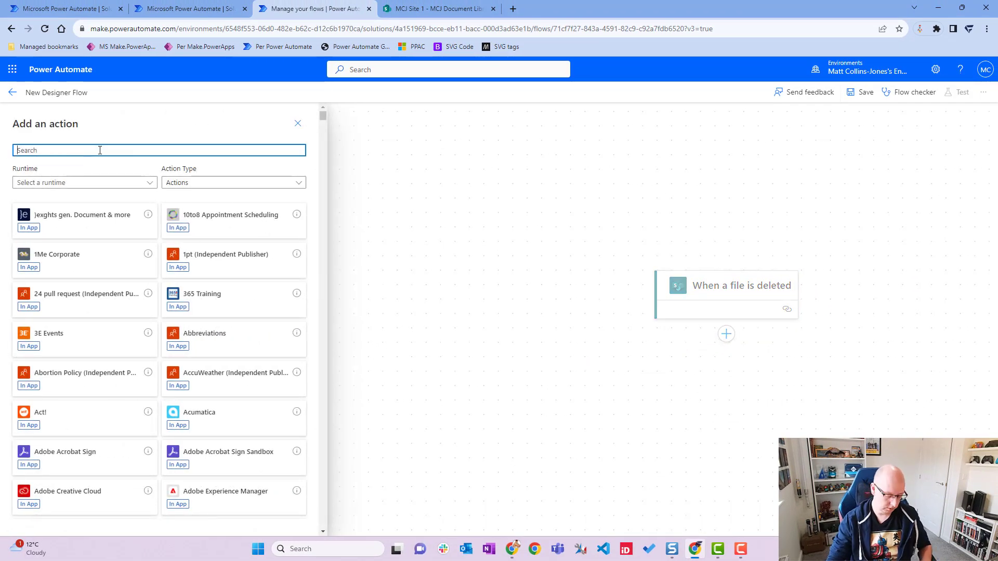
pyautogui.write('compose')
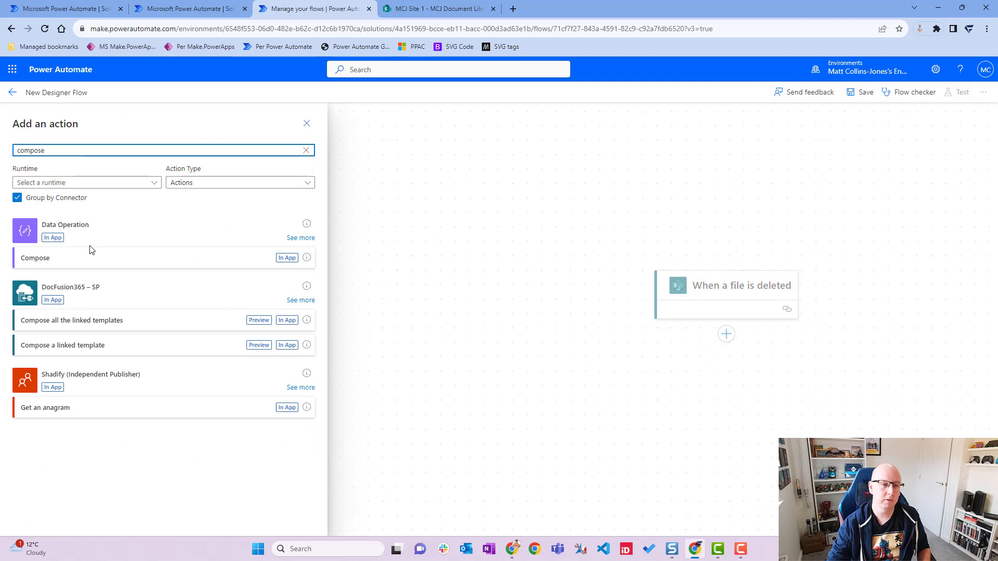
pyautogui.click(66, 265)
# - Enter 'rear' as the Compose input and save the flow
pyautogui.click(107, 188)
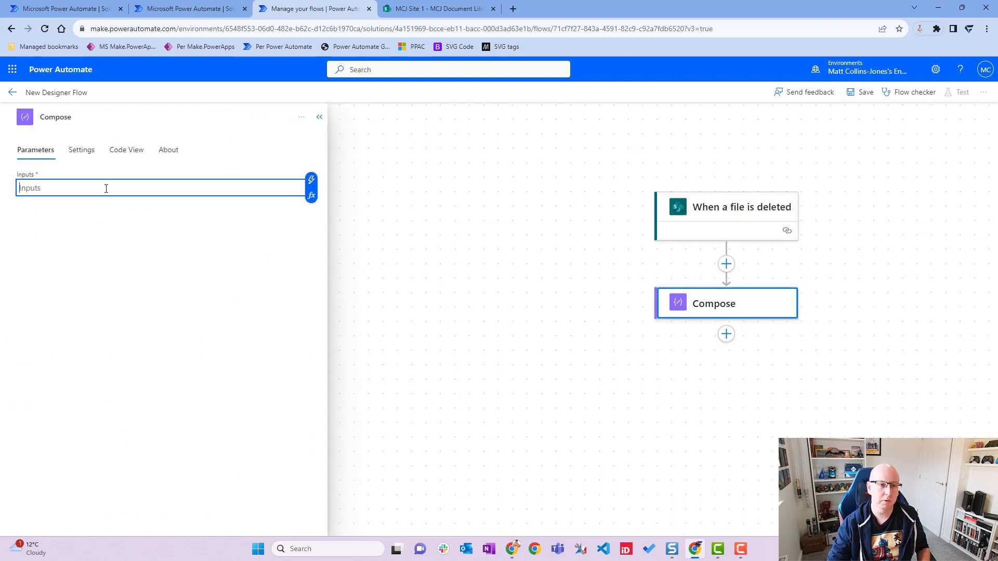
pyautogui.write('rear')
pyautogui.click(551, 210)
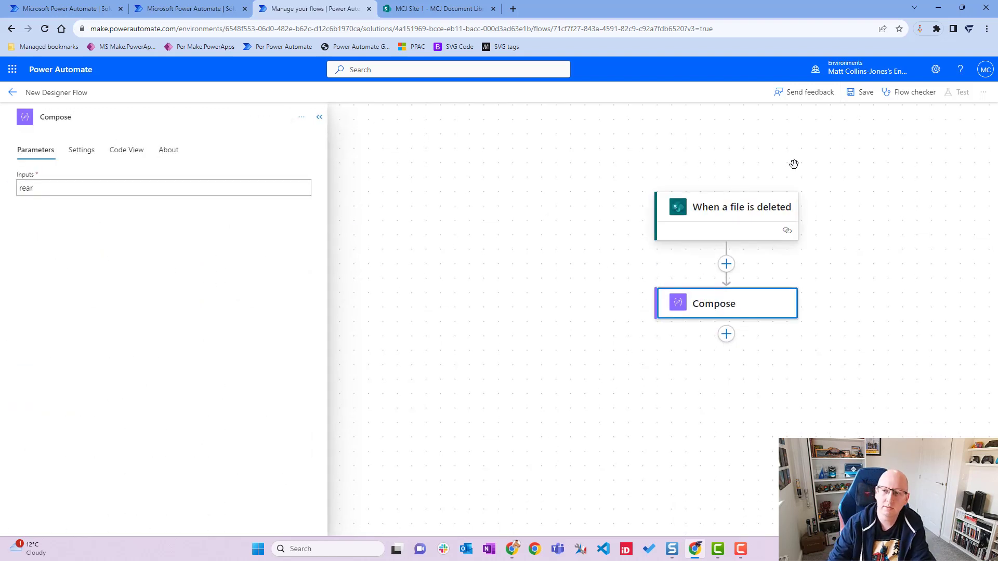
pyautogui.click(866, 98)
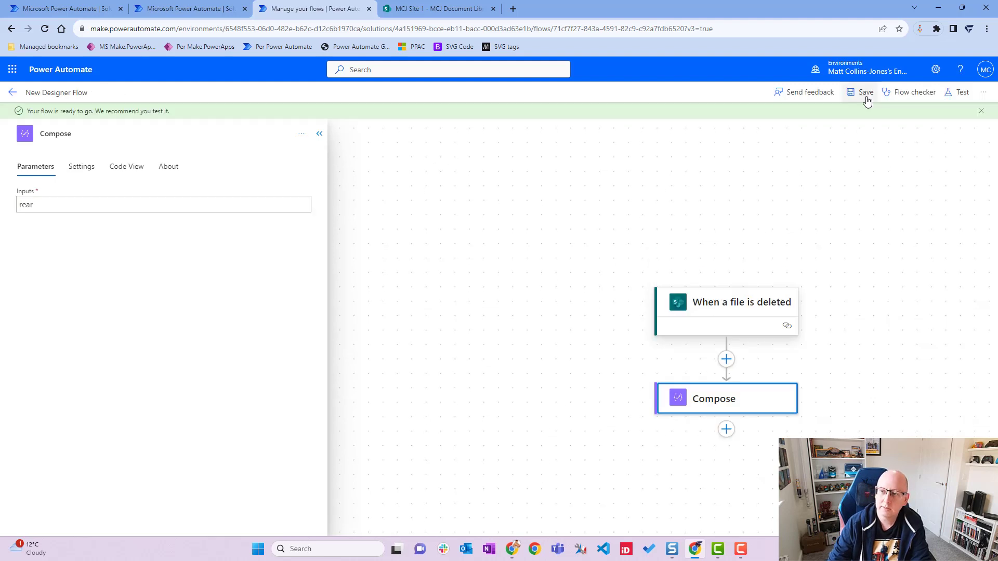
# - Start a manual test of the flow, then switch to the SharePoint library tab
pyautogui.click(959, 92)
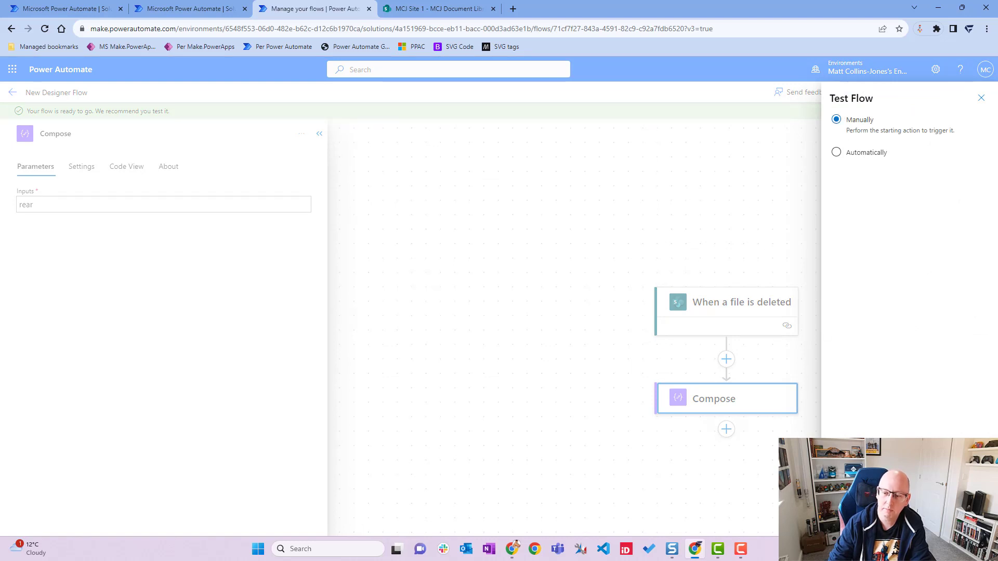
pyautogui.click(845, 521)
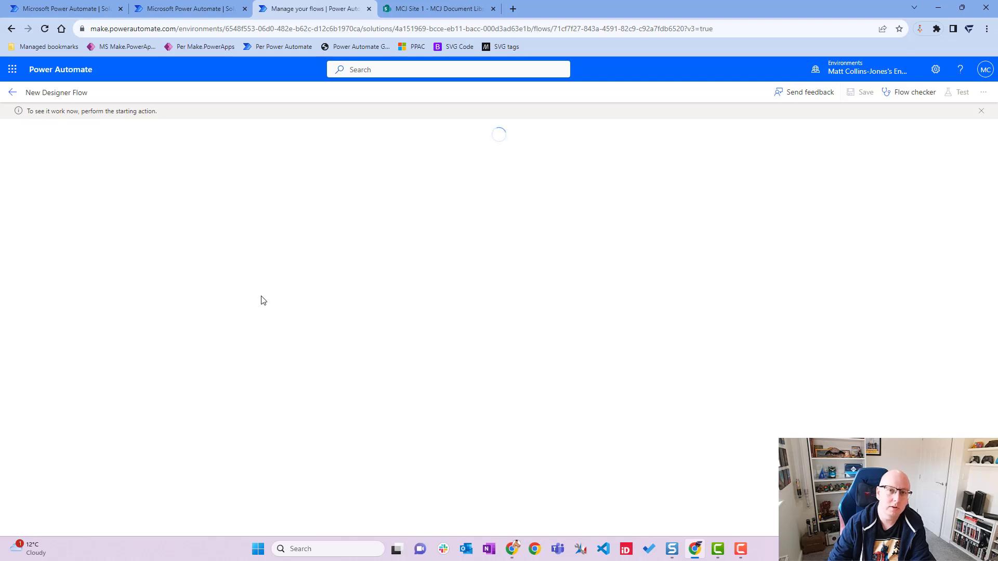
pyautogui.hotkey('ctrl', 'Tab')
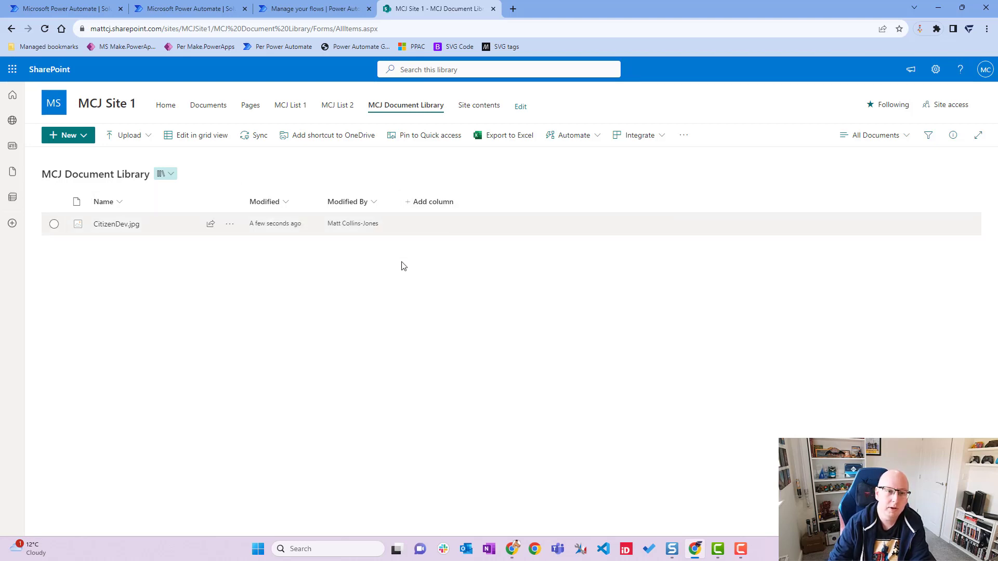
# - Delete CitizenDev.jpg from the MCJ Document Library and return to the Manage your flows tab
pyautogui.click(54, 224)
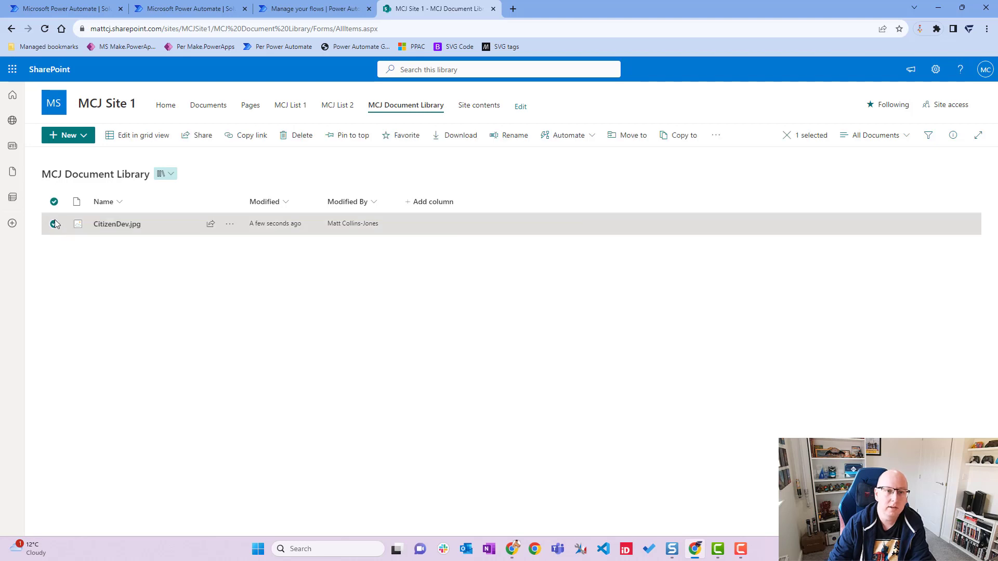
pyautogui.click(297, 138)
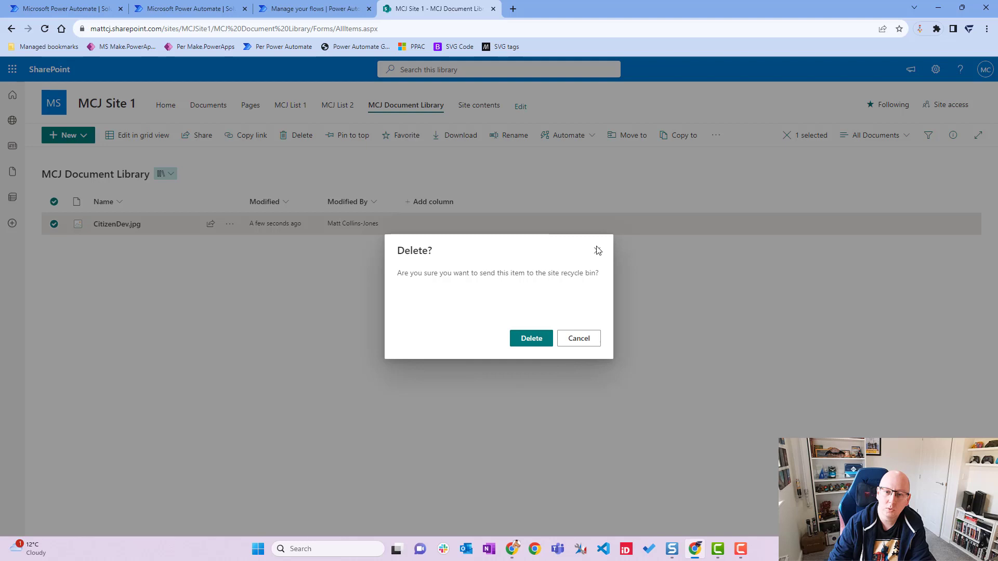
pyautogui.click(531, 338)
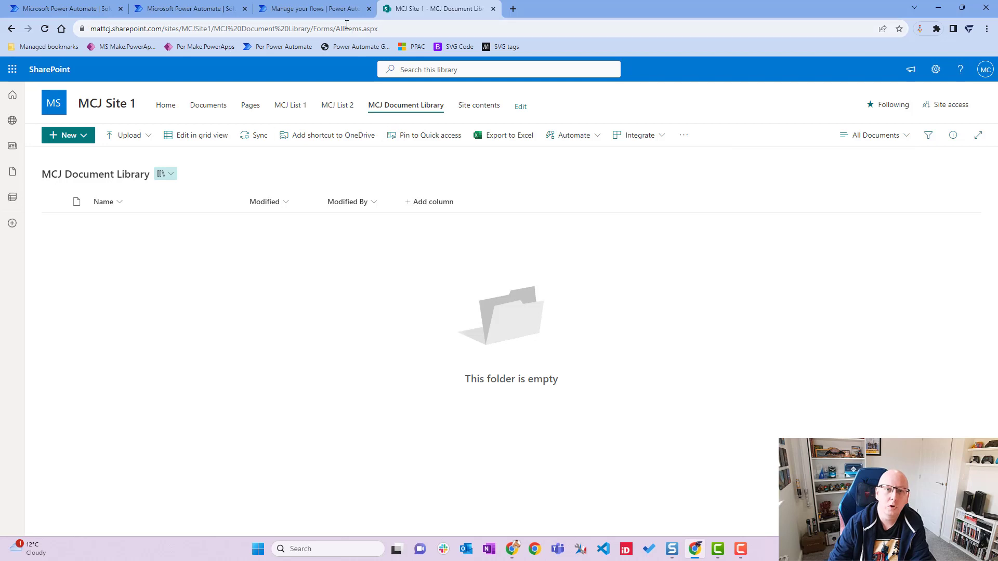
pyautogui.click(328, 9)
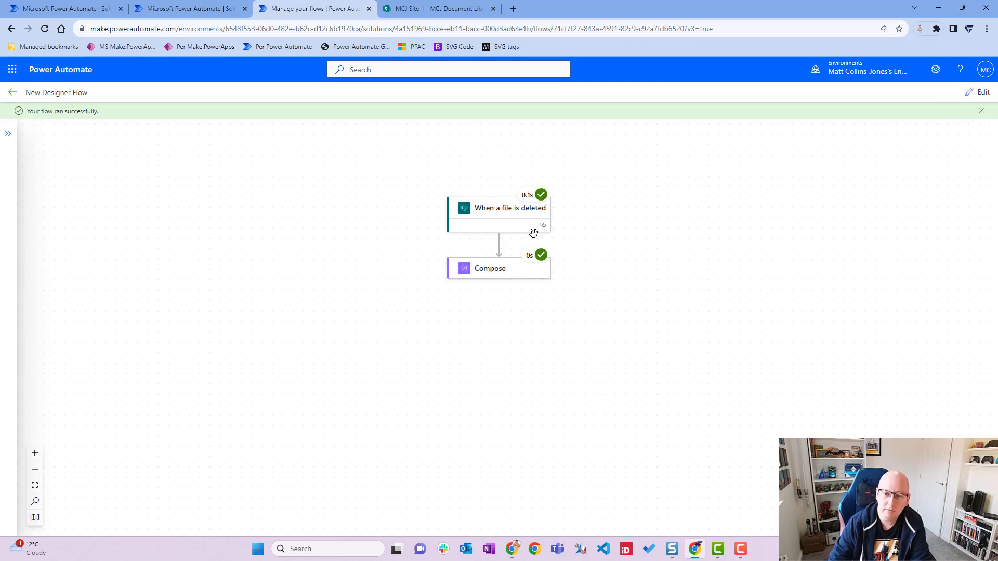
# - Open the test run's 'When a file is deleted' details and scroll to its output body showing CitizenDev.jpg
pyautogui.click(508, 211)
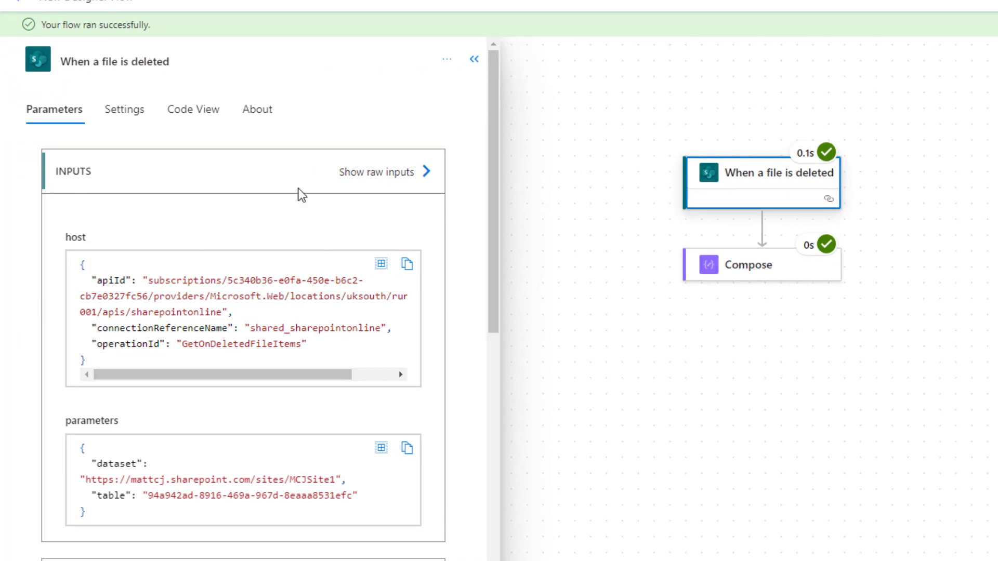
pyautogui.moveTo(489, 128); pyautogui.dragTo(475, 383)
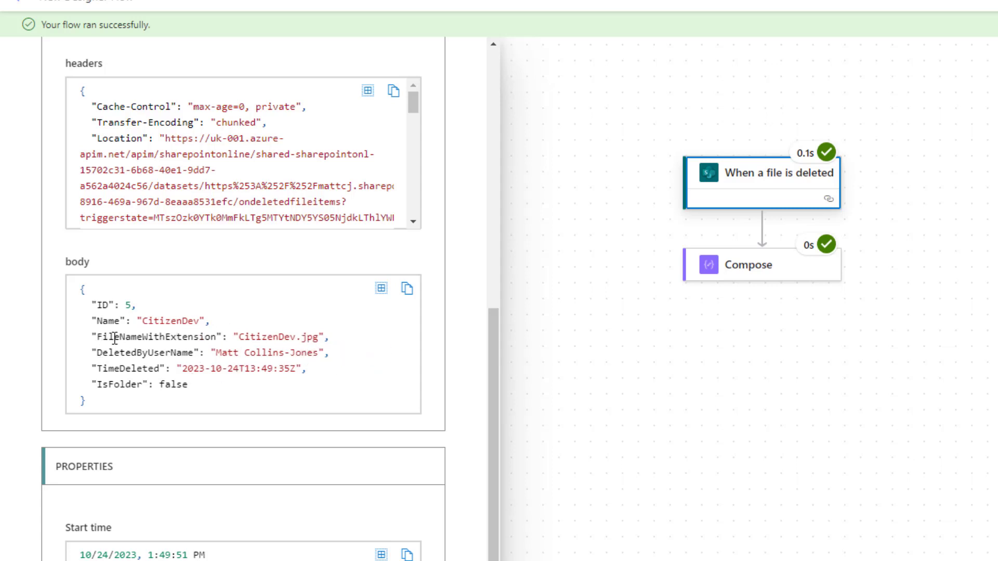
pyautogui.moveTo(216, 353); pyautogui.dragTo(320, 365)
pyautogui.click(268, 390)
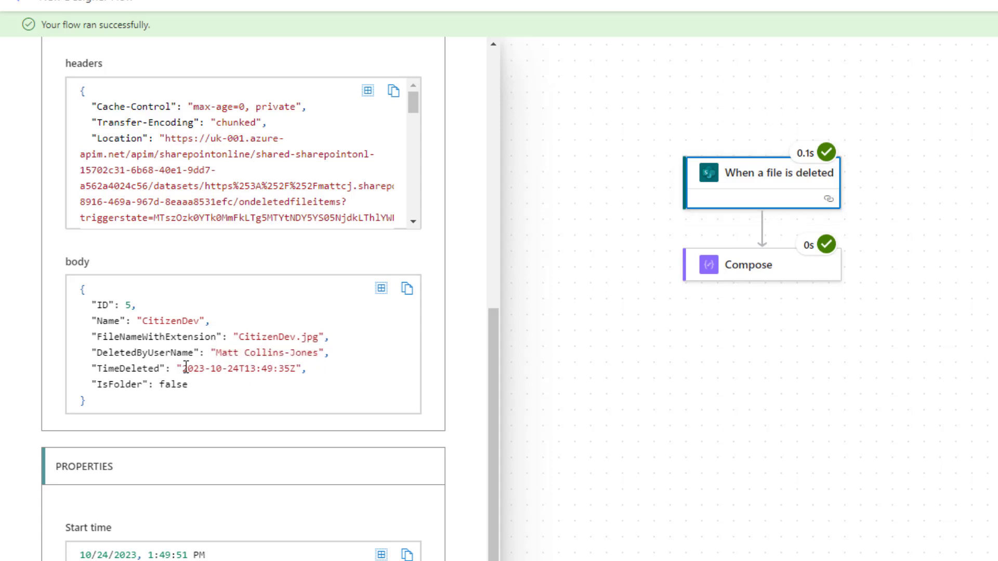
pyautogui.moveTo(187, 368); pyautogui.dragTo(290, 370)
pyautogui.click(132, 384)
pyautogui.scroll(-3, 285, 367)
pyautogui.scroll(3, 289, 365)
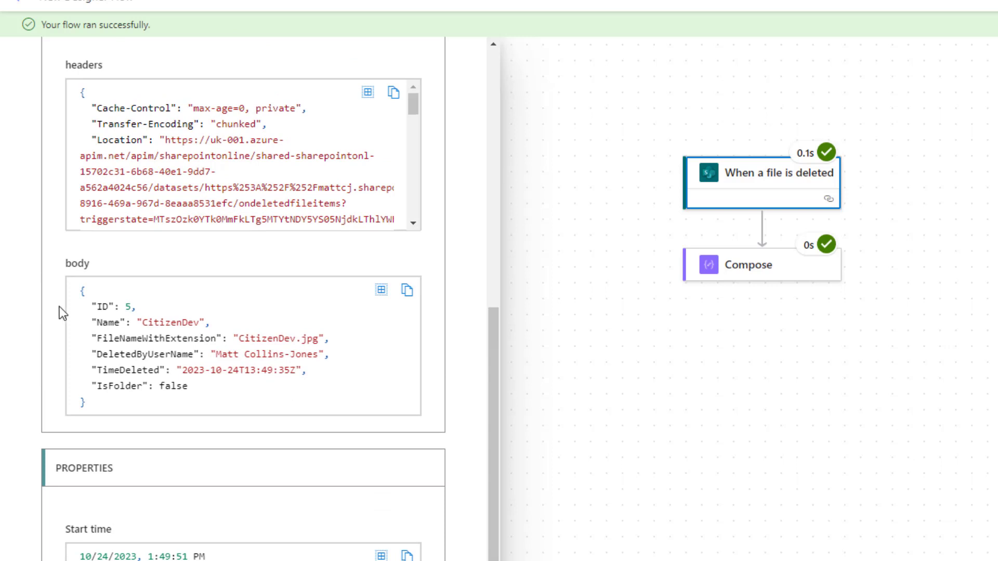